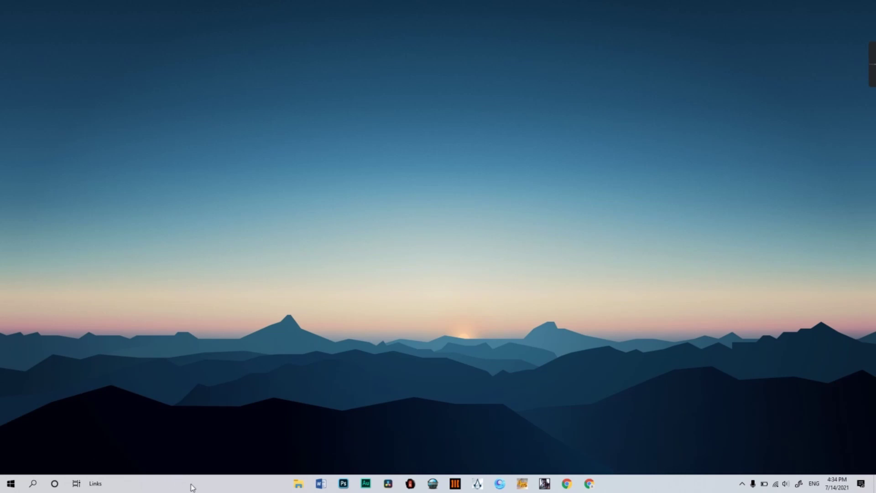
Open Task Manager's list of startup programs and disable Adobe Updater Startup Utility.
right_click(192, 485)
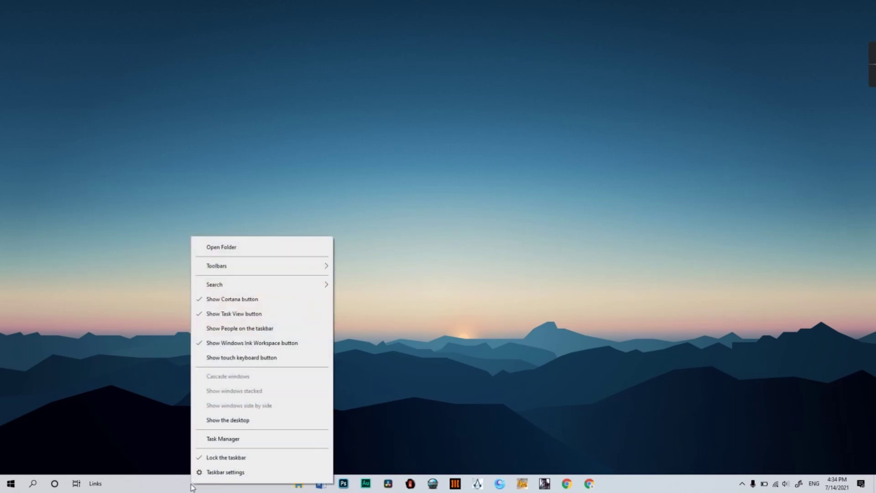
click(256, 439)
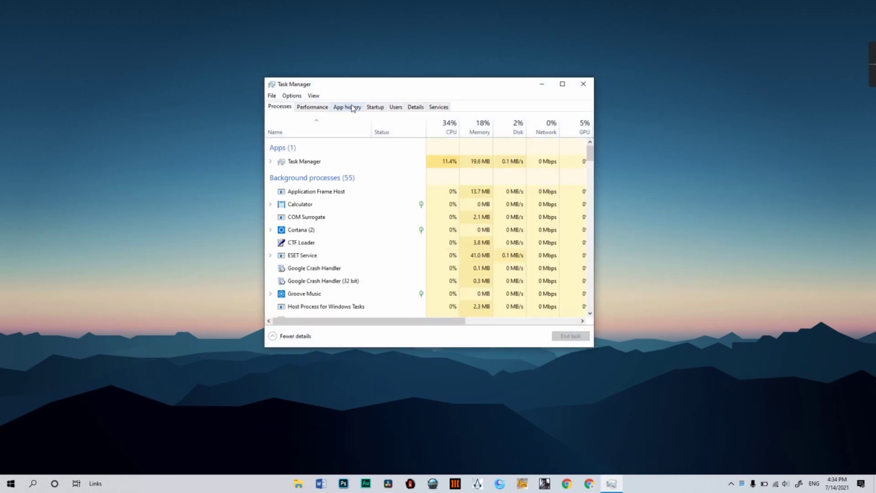
click(378, 109)
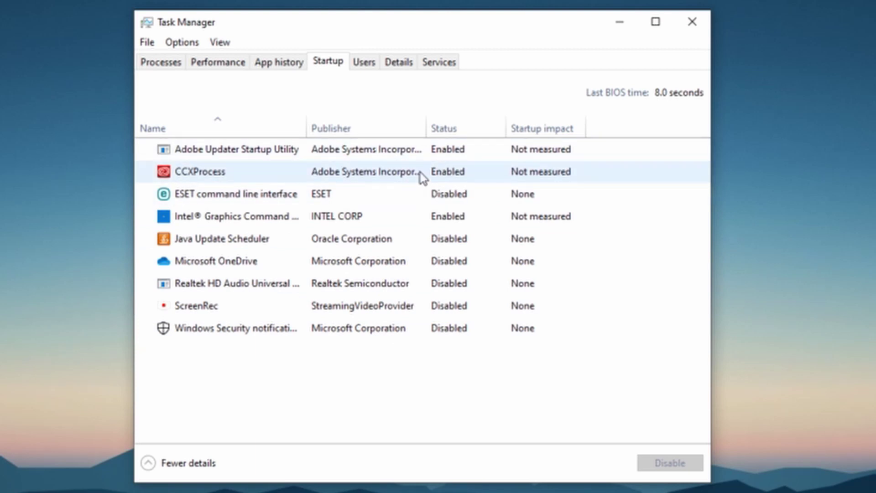
right_click(456, 155)
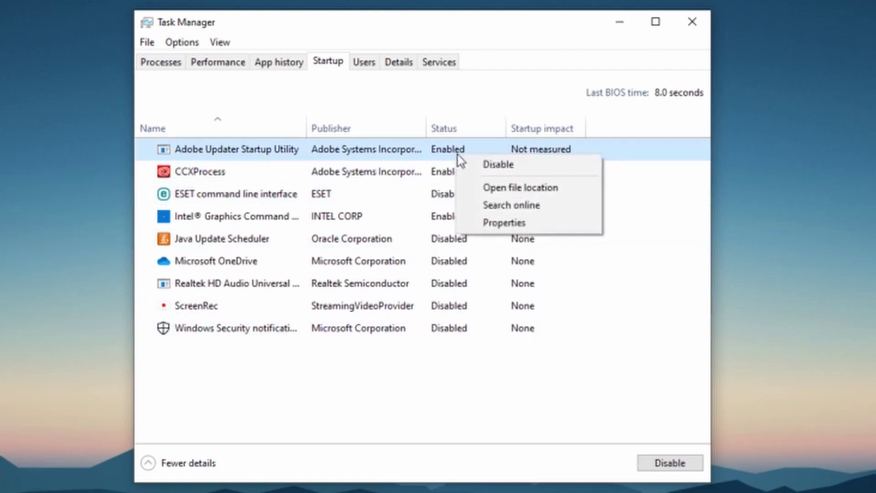
click(484, 165)
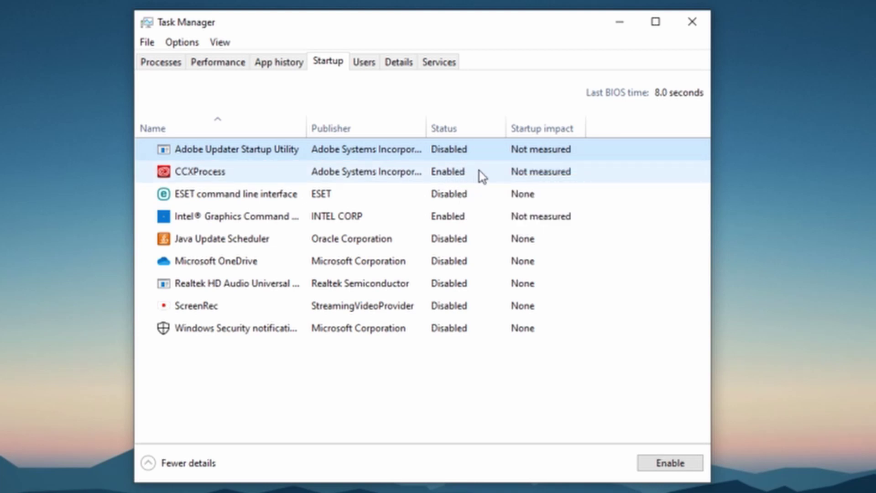
Disable the CCXProcess and Intel Graphics Command startup entries.
click(479, 171)
click(656, 462)
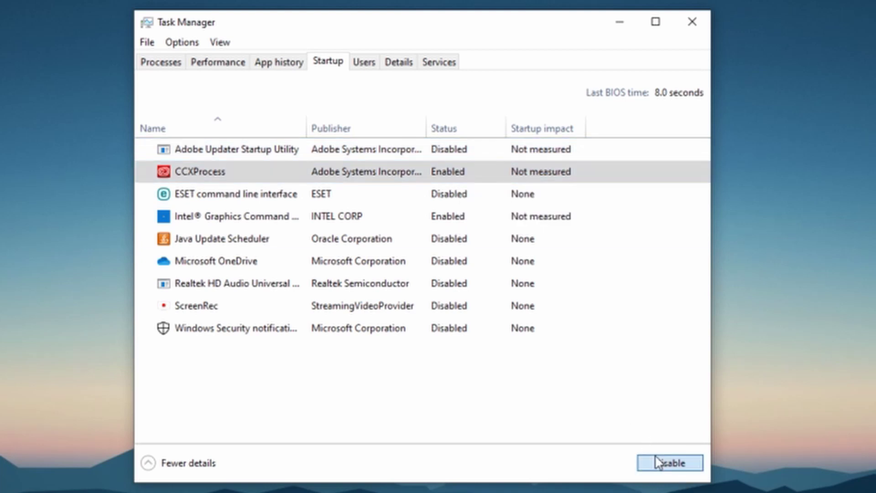
click(441, 218)
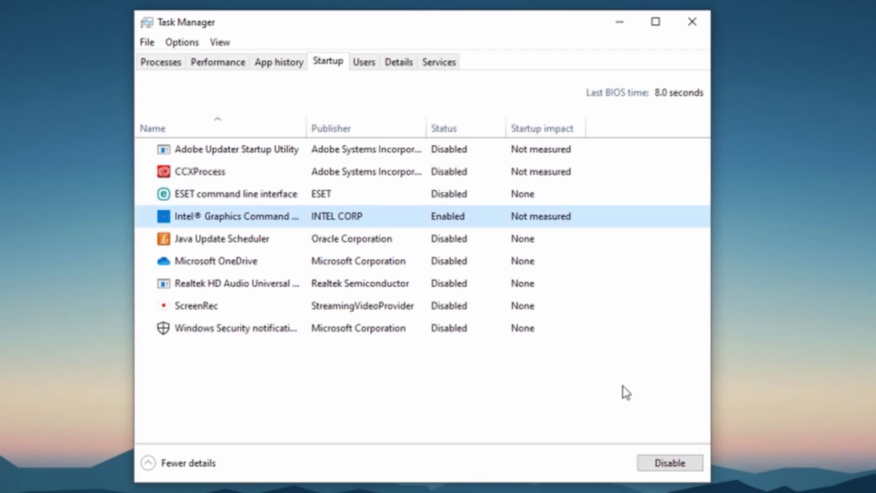
click(653, 462)
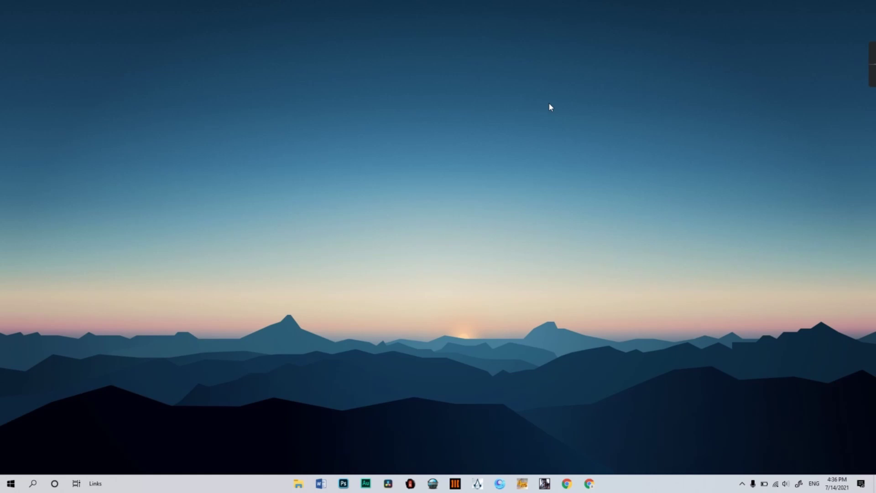
Open the user's temporary files folder by running %temp%.
key(super+r)
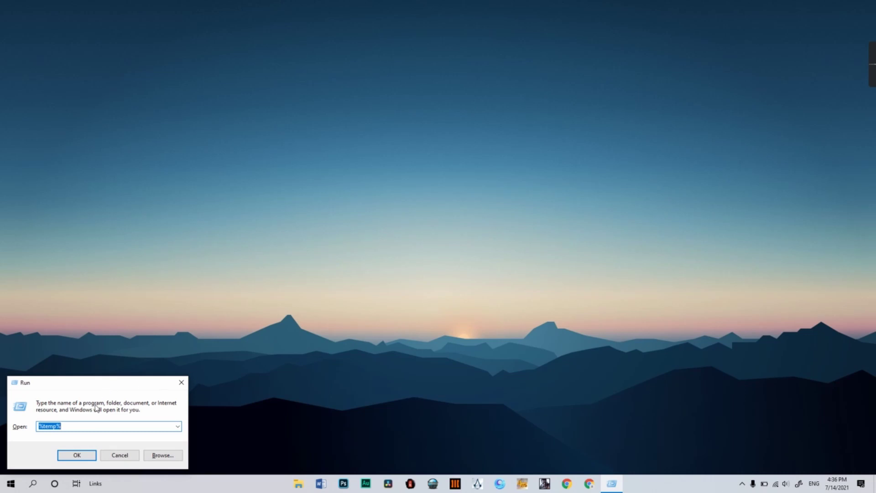
click(82, 427)
key(Return)
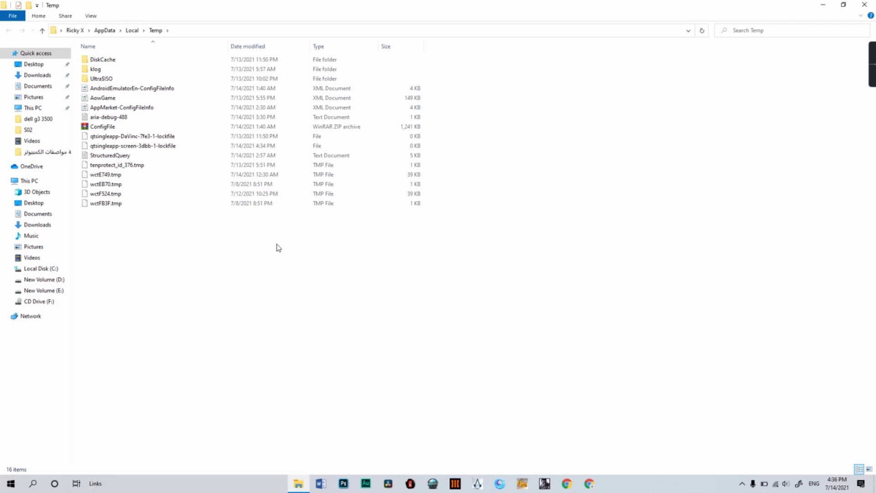
Permanently delete everything in the user's Temp folder, skipping all files in use, and close the folder window.
key(ctrl+a)
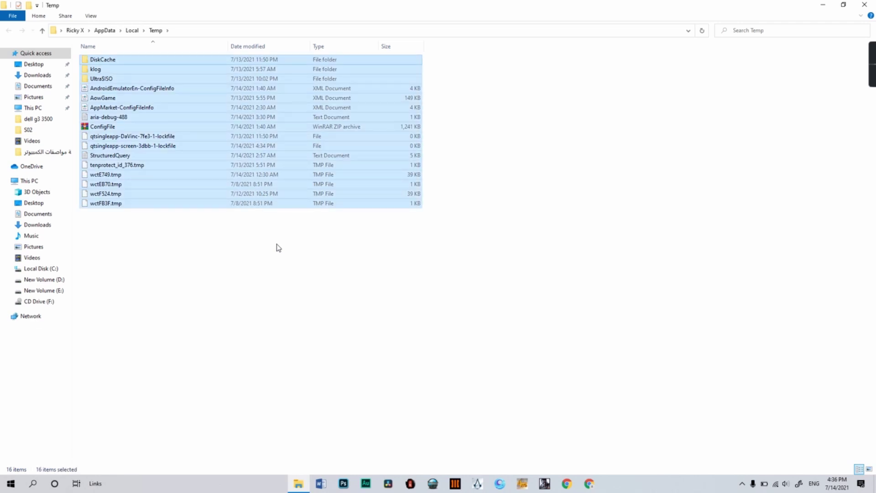
key(shift+Delete)
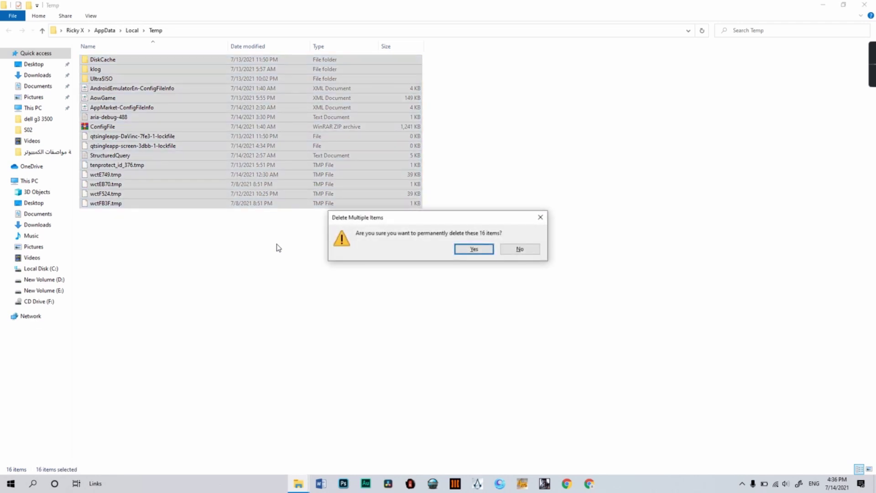
key(Return)
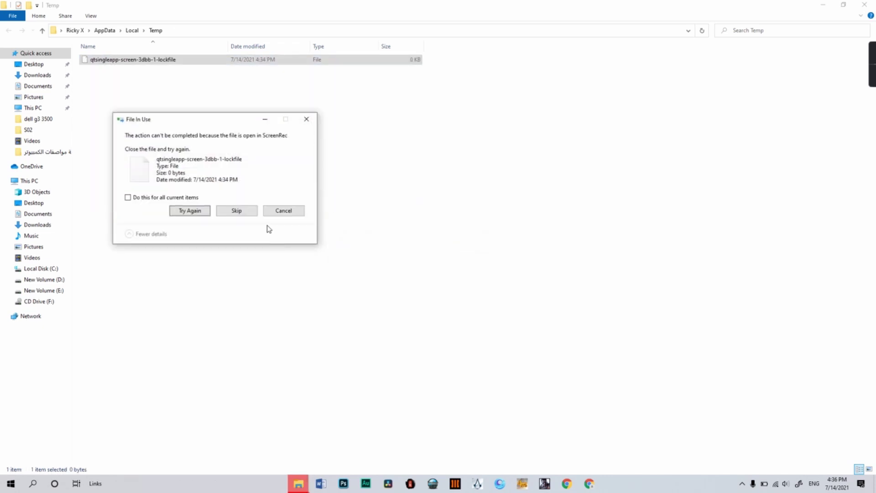
click(184, 199)
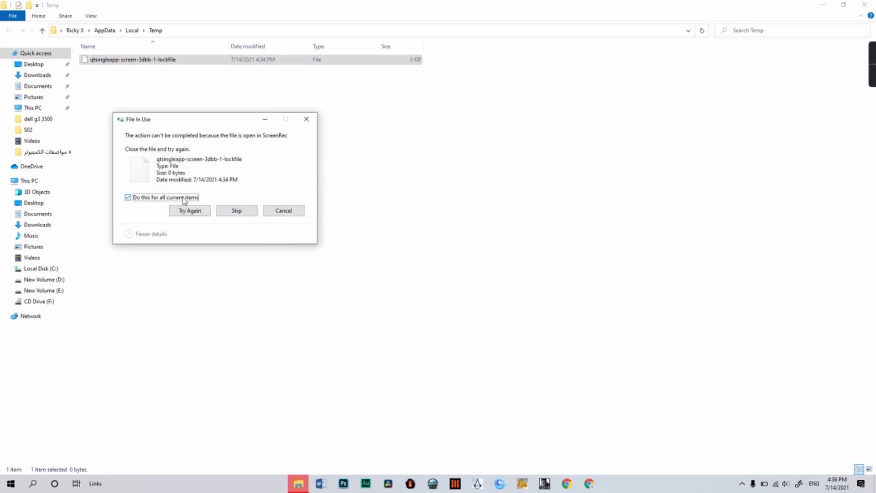
click(236, 212)
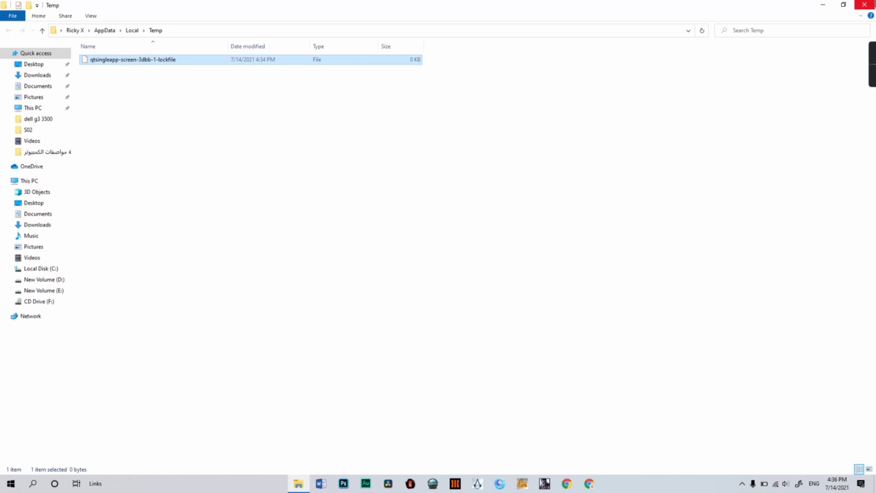
click(865, 5)
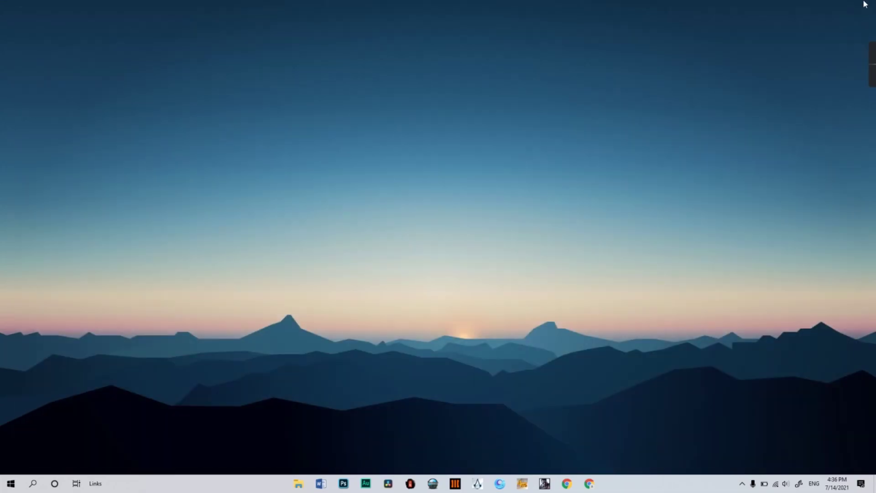
Open the system temporary files folder C:\Windows\Temp through the Run dialog.
key(super+r)
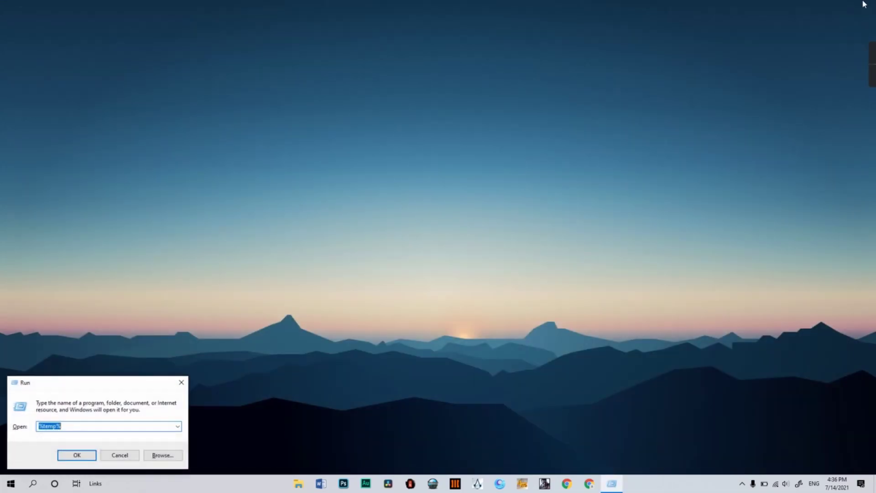
text(%temp)
key(BackSpace)
key(Return)
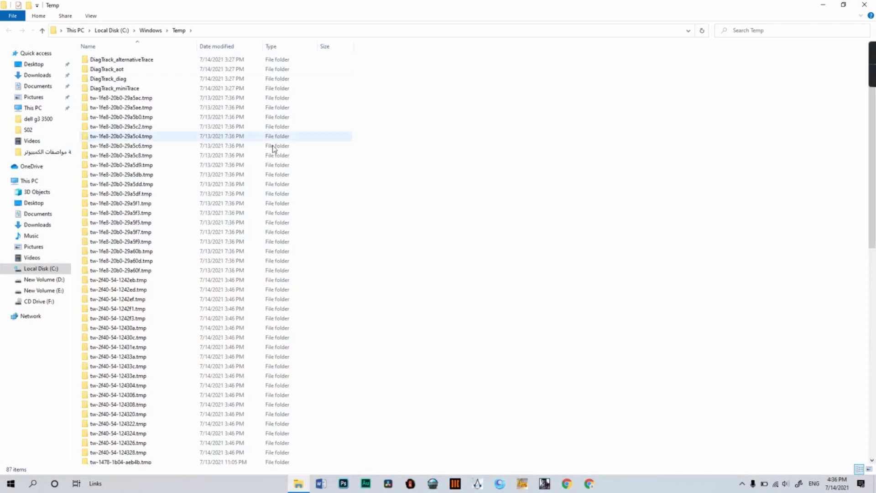
Permanently delete all items in the Windows Temp folder, skipping all files in use.
scroll(320, 171, down, 15)
scroll(319, 174, up, 15)
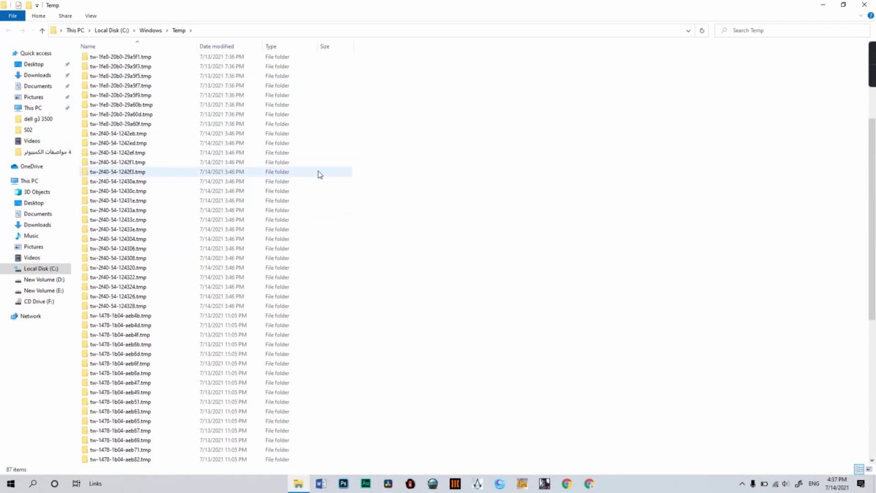
key(ctrl+a)
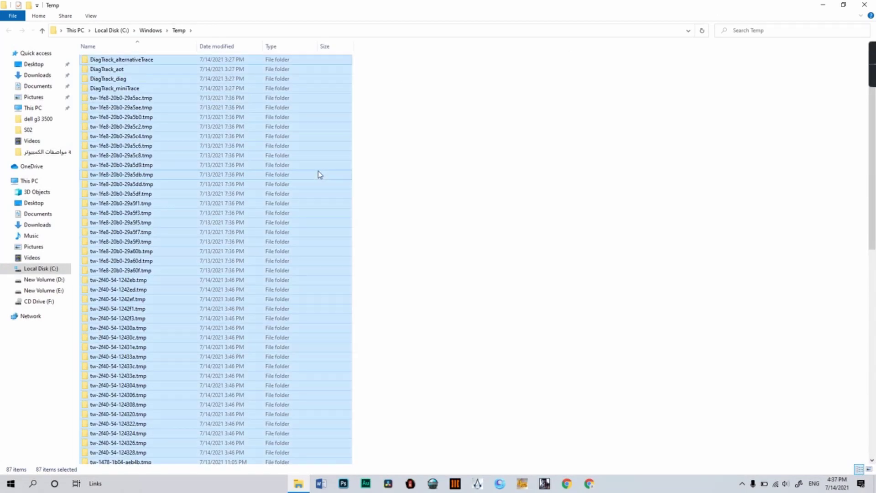
key(shift+Delete)
key(Return)
click(351, 197)
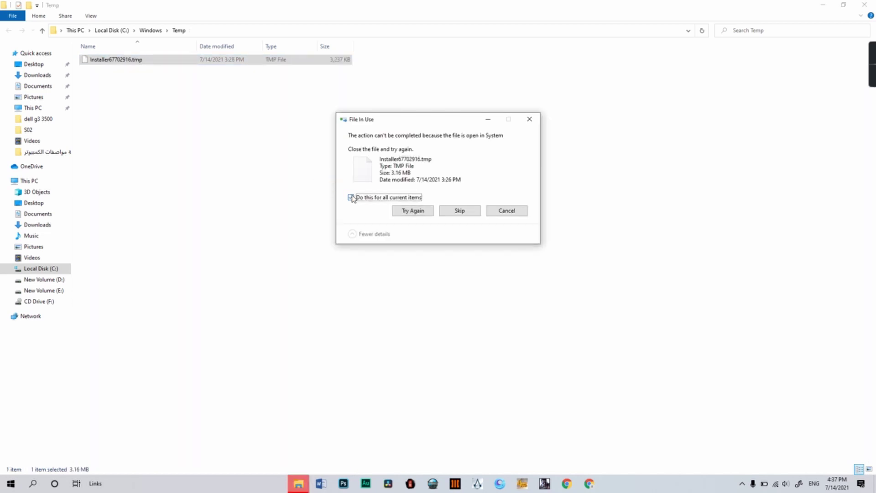
click(466, 212)
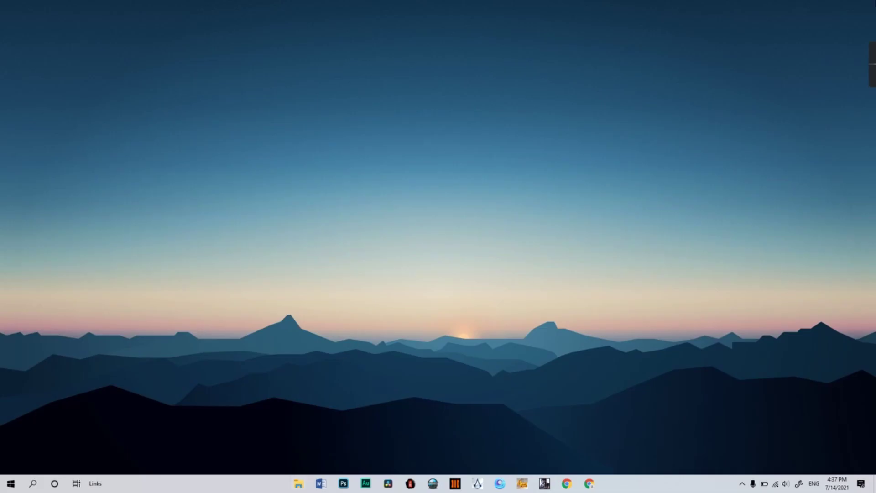
Open the properties of Local Disk (C:) from File Explorer and start Disk Cleanup with system files included.
click(289, 490)
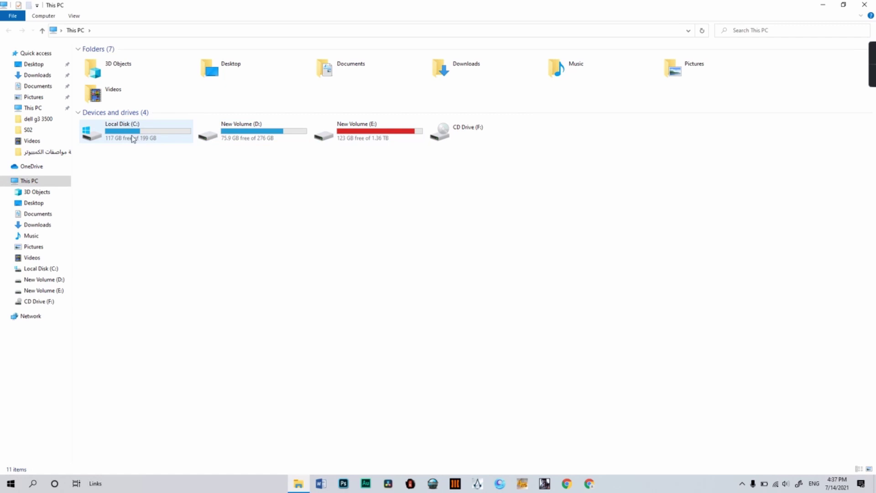
right_click(118, 130)
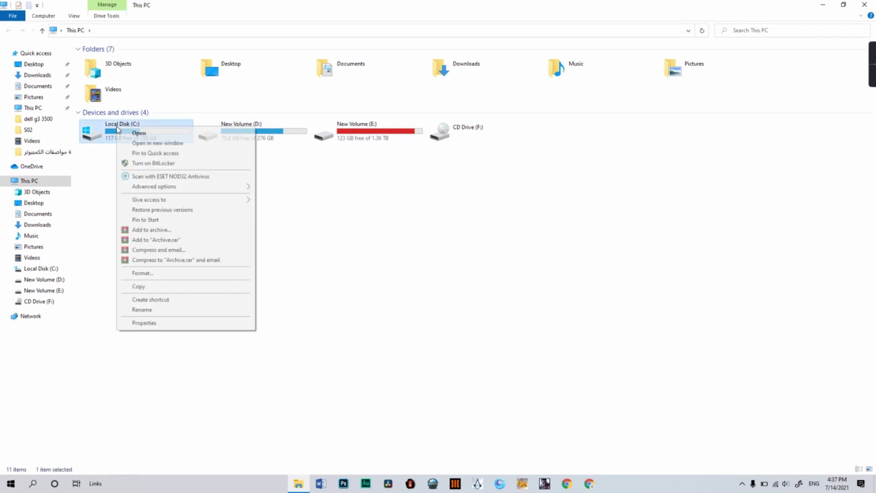
click(167, 325)
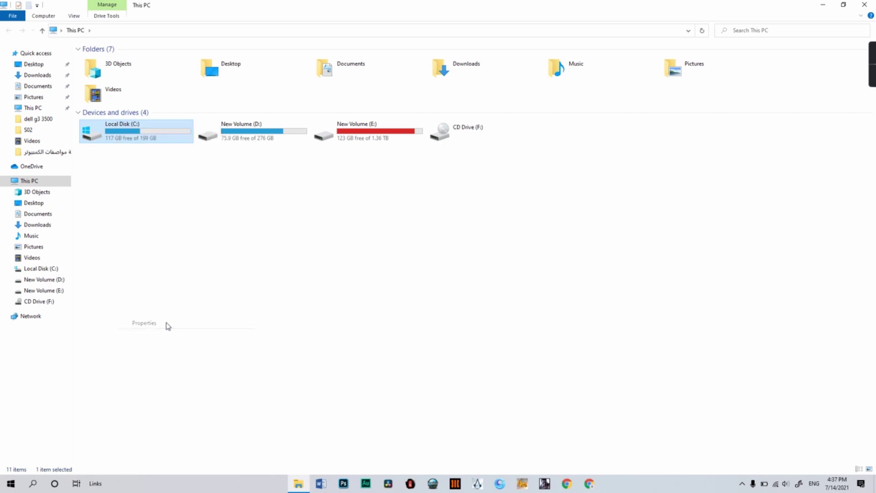
click(252, 281)
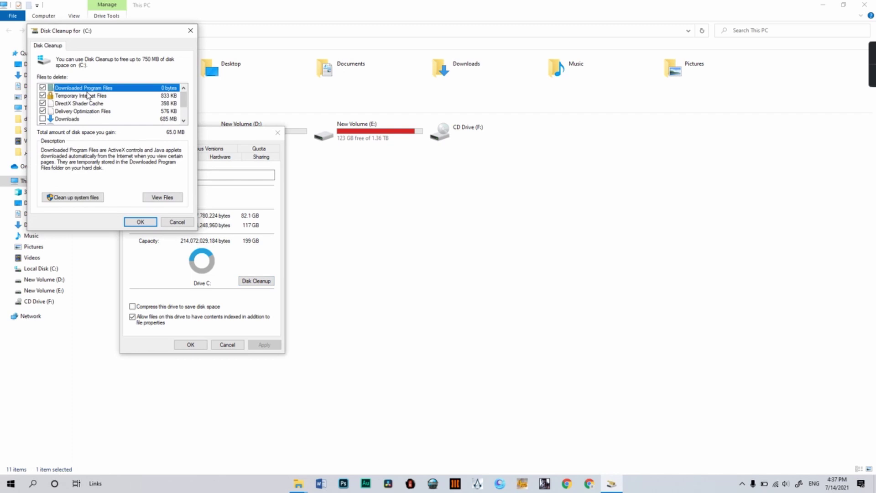
click(67, 198)
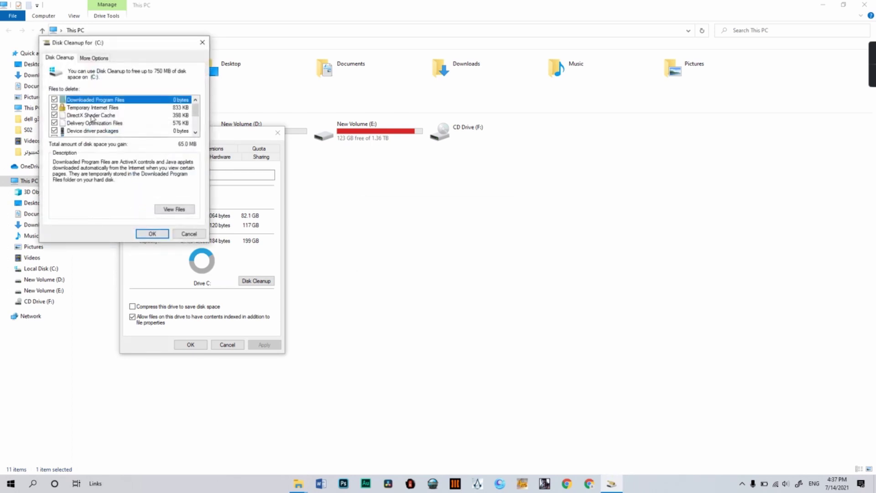
Review the file categories in Disk Cleanup and permanently delete the checked ones from drive C:.
scroll(94, 117, down, 3)
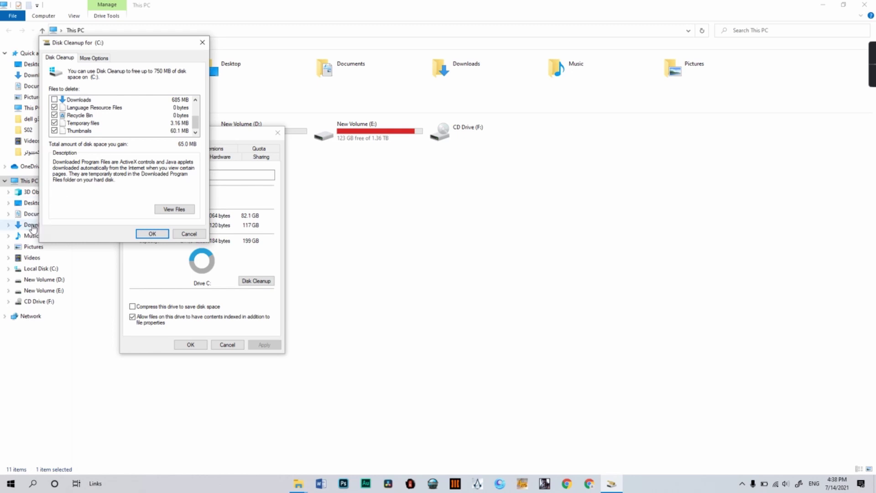
scroll(109, 120, up, 3)
scroll(120, 107, down, 3)
click(142, 234)
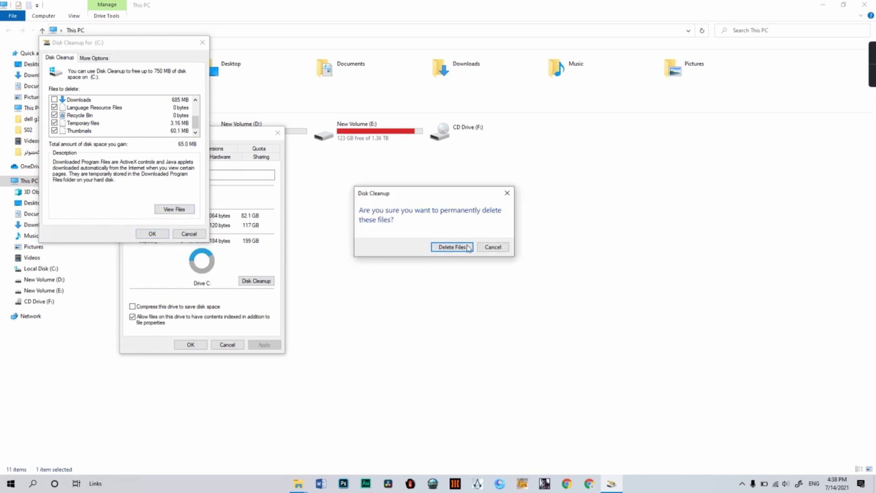
click(452, 247)
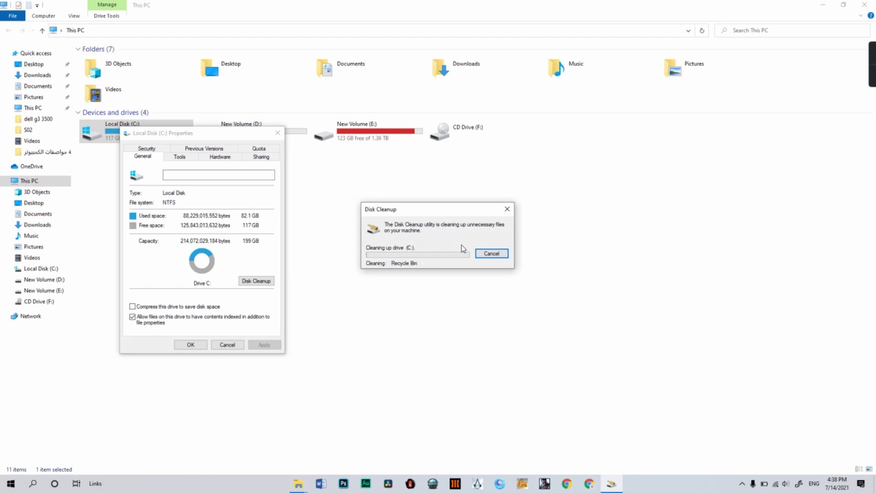
Close the Local Disk (C:) properties and the File Explorer window.
click(191, 346)
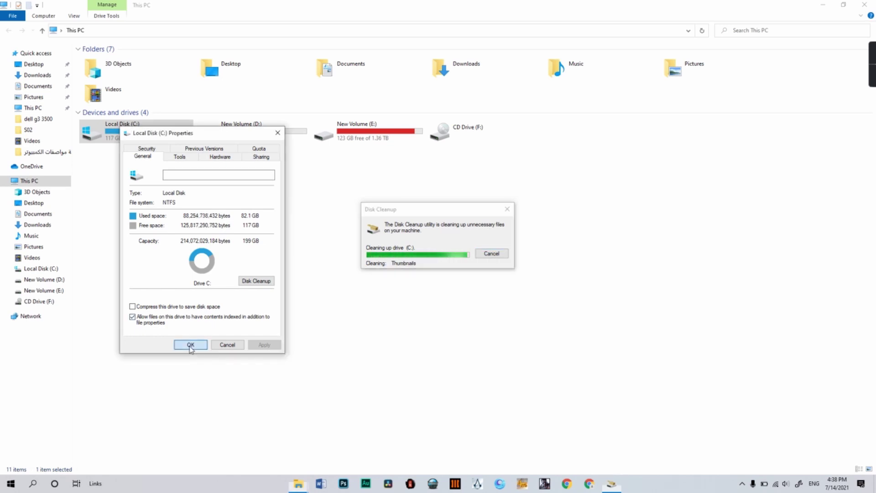
click(190, 345)
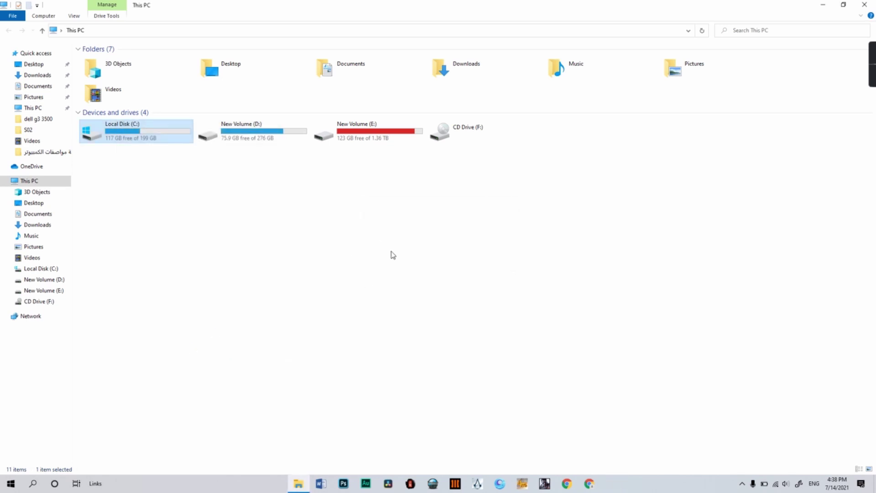
click(864, 4)
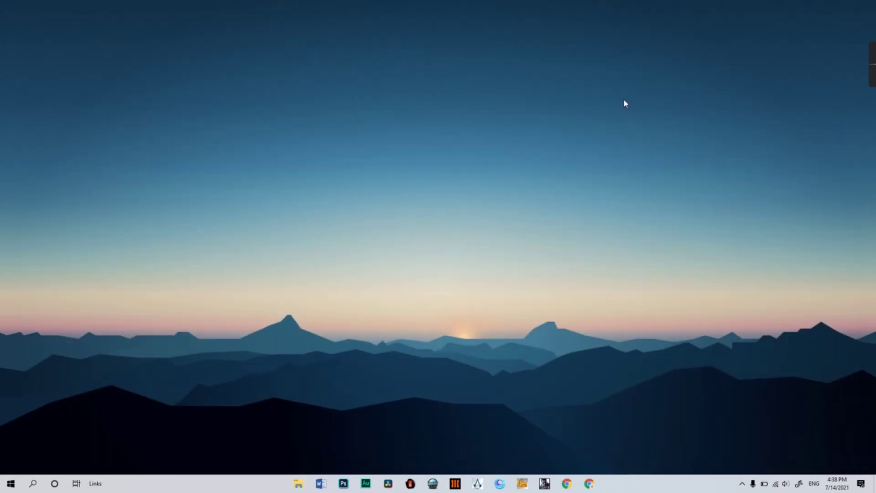